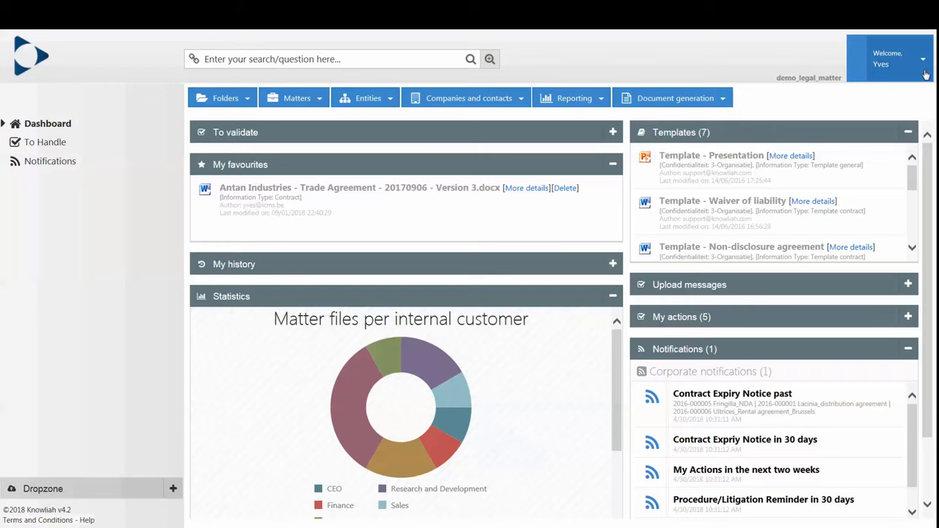
- Glance at the user account options and the recent history list, then close both
{"action": "left_click", "coordinate": [925, 74]}
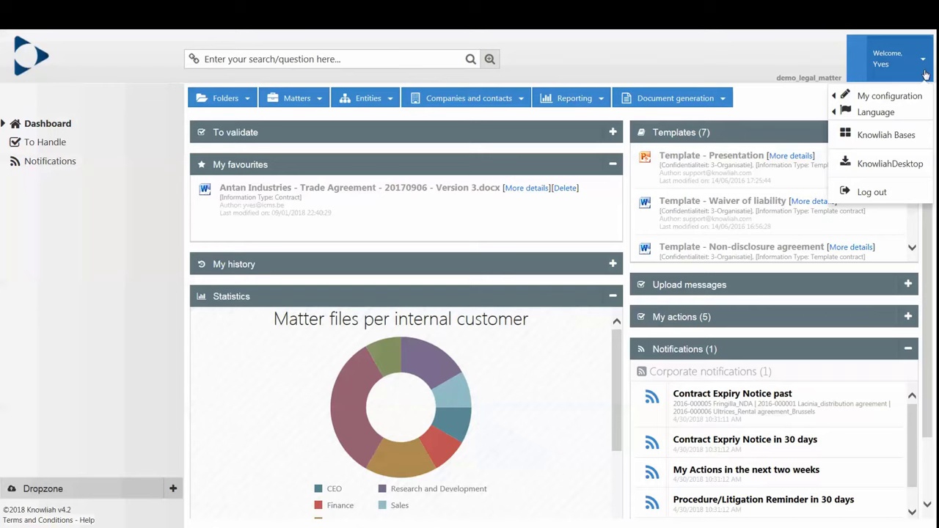
{"action": "mouse_move", "coordinate": [876, 116]}
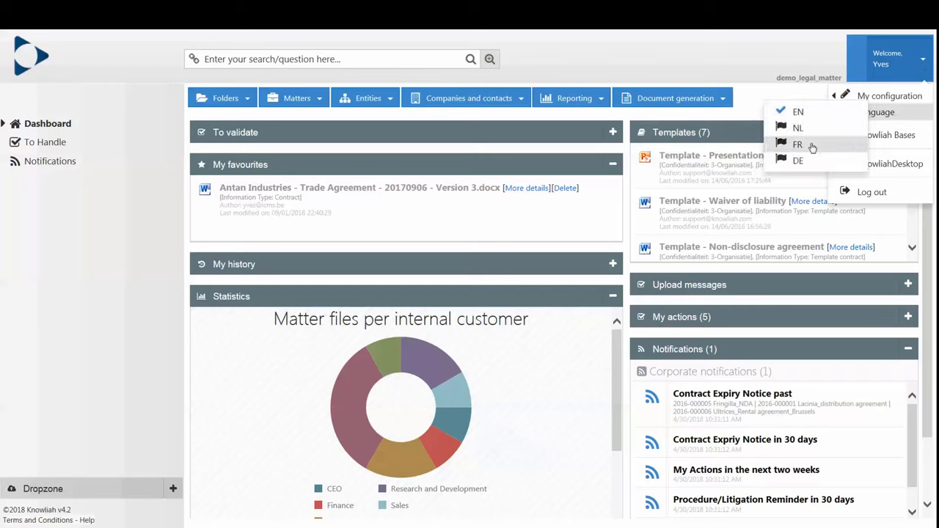
{"action": "left_click", "coordinate": [768, 74]}
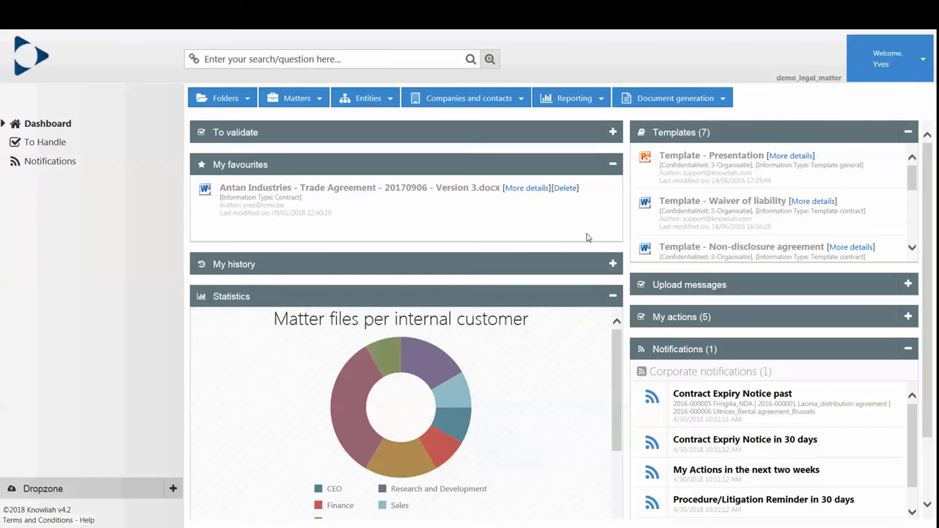
{"action": "left_click", "coordinate": [613, 264]}
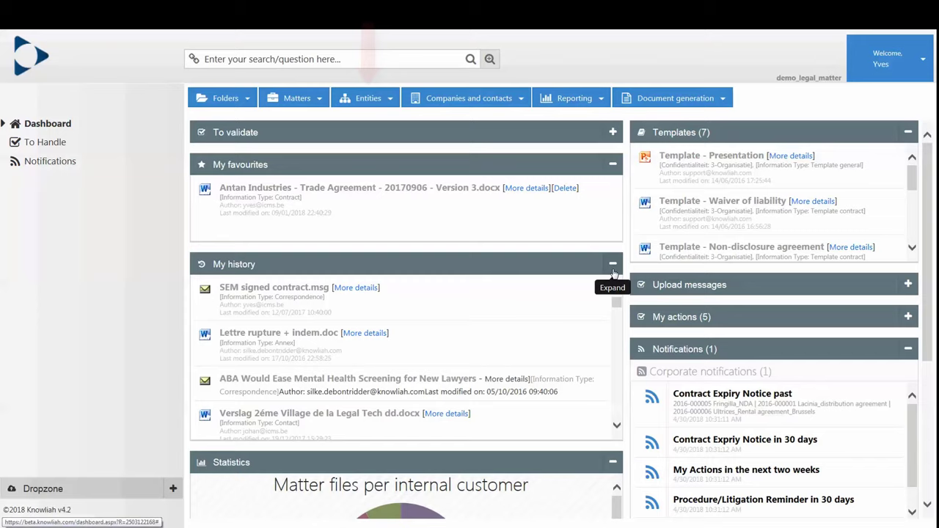
{"action": "left_click", "coordinate": [613, 266]}
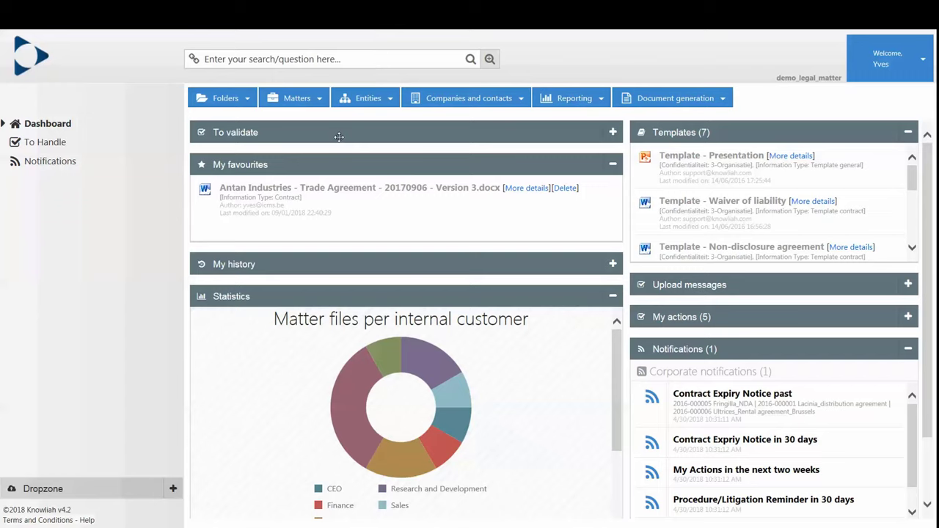
- Open the Antan - Trade Agreement - 20170906 matter from All Matters, keeping Contract as matter type
{"action": "left_click", "coordinate": [319, 105]}
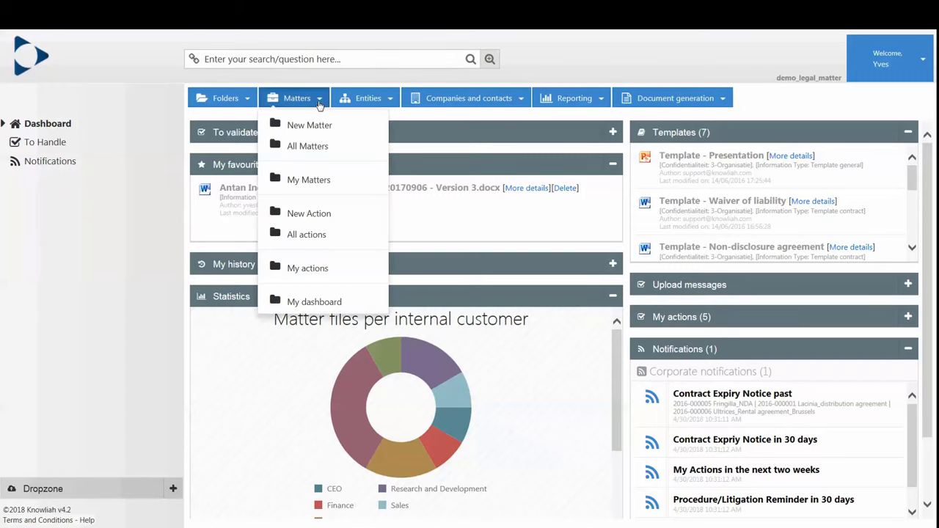
{"action": "left_click", "coordinate": [310, 147]}
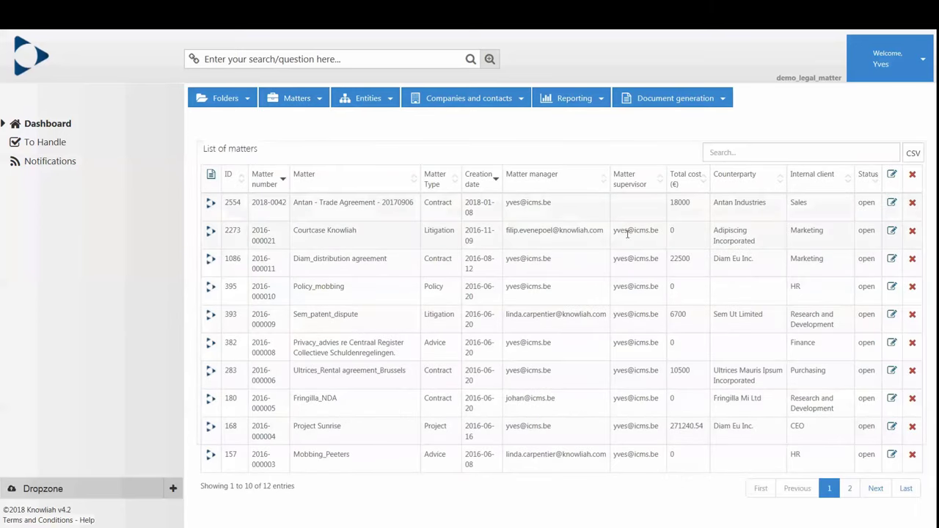
{"action": "left_click", "coordinate": [892, 203]}
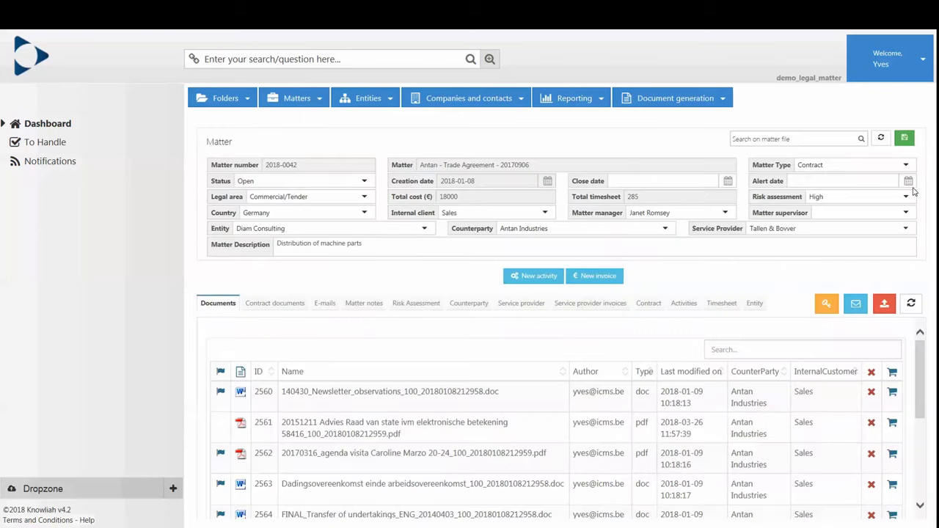
{"action": "left_click", "coordinate": [907, 167]}
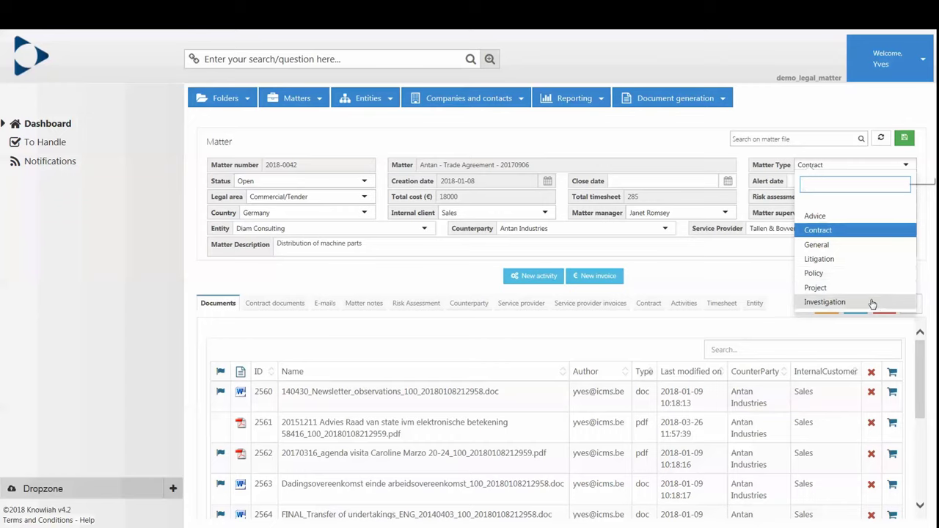
{"action": "left_click", "coordinate": [877, 167]}
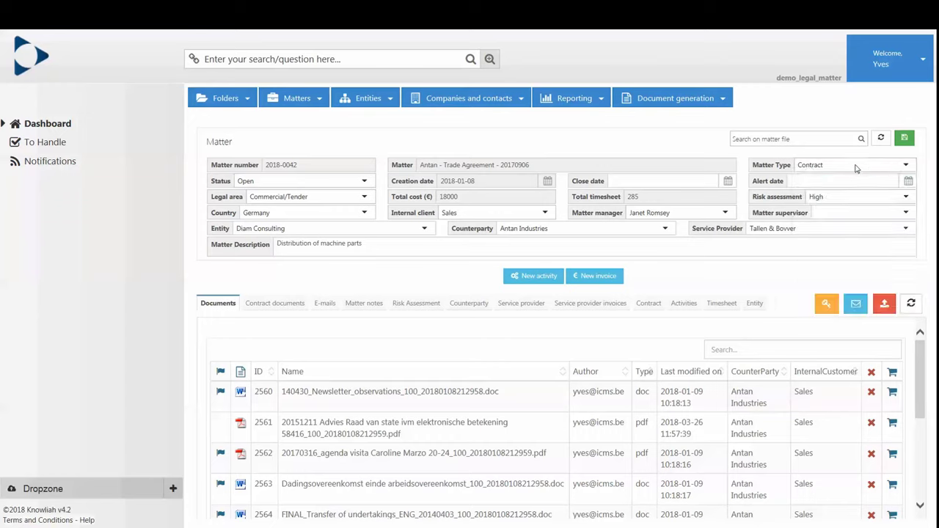
- Browse the Legal area choices, leaving it set to Commercial/Tender
{"action": "left_click", "coordinate": [362, 199]}
{"action": "scroll", "coordinate": [353, 306], "scroll_direction": "down", "scroll_amount": 1}
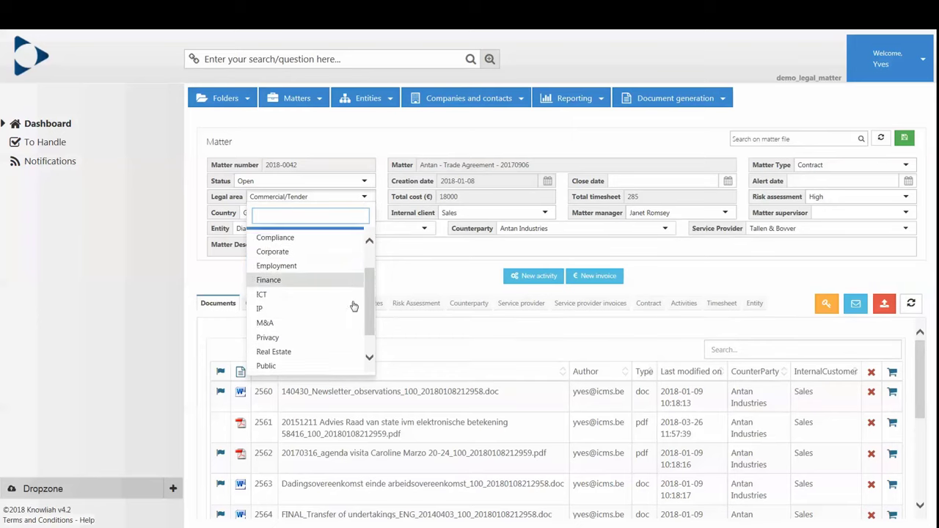
{"action": "scroll", "coordinate": [348, 313], "scroll_direction": "down", "scroll_amount": 1}
{"action": "scroll", "coordinate": [345, 308], "scroll_direction": "up", "scroll_amount": 3}
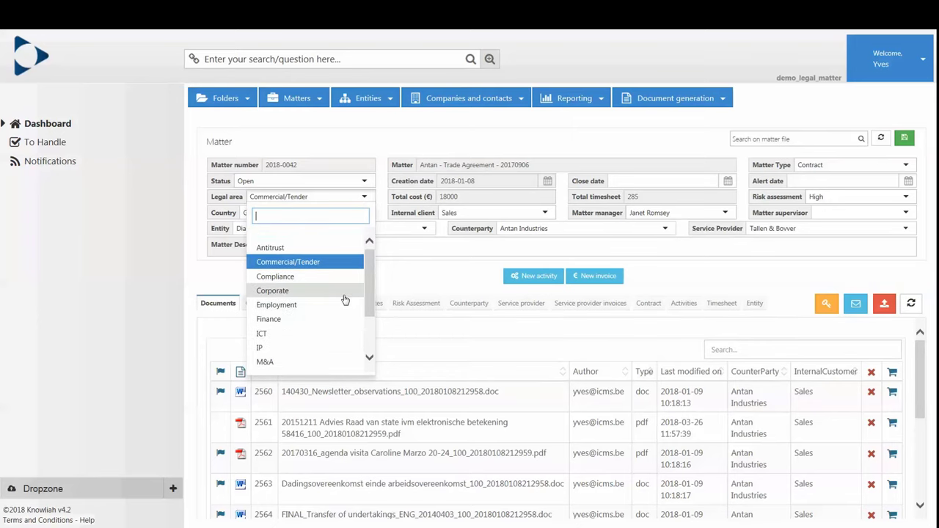
{"action": "left_click", "coordinate": [414, 273]}
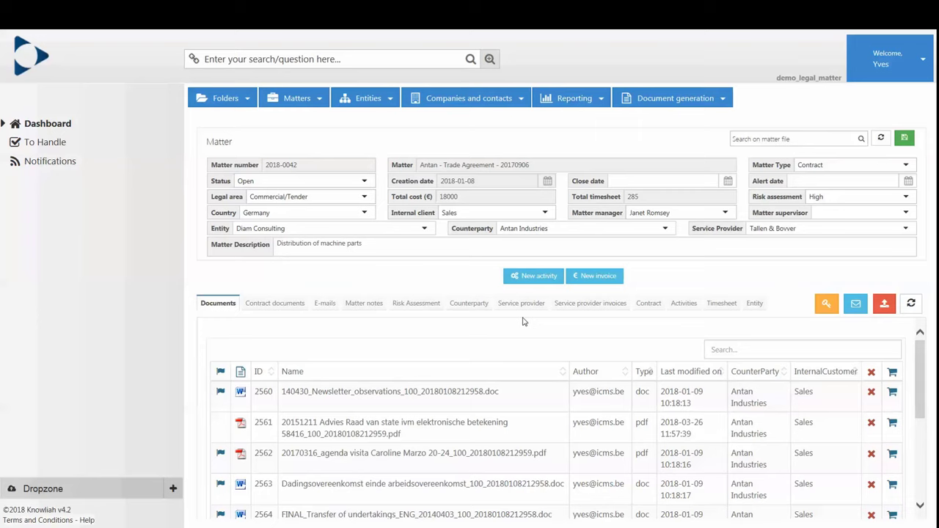
- Check the Contract tab, then drop Antan Industries - Trade Agreement - 20170906.pdf into the Documents table
{"action": "left_click", "coordinate": [647, 303]}
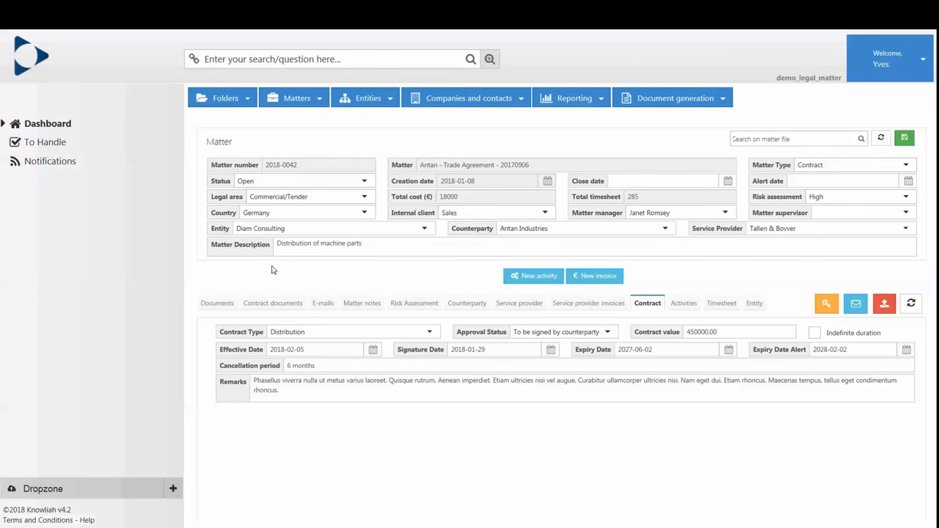
{"action": "left_click", "coordinate": [216, 303]}
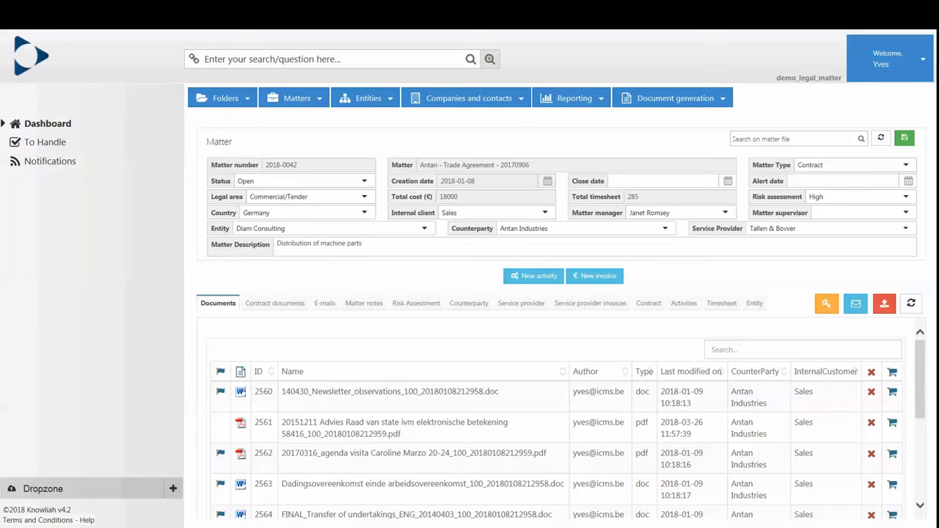
{"action": "left_click_drag", "start_coordinate": [29, 260], "coordinate": [831, 313]}
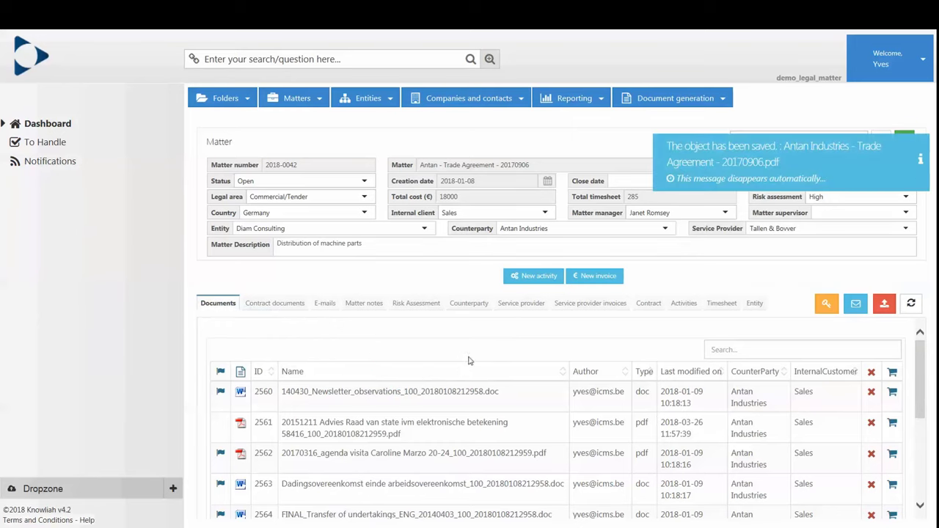
- Toggle the Dropzone upload categories, then list the matter's e-mails, such as 2017 Law School Rankings Released
{"action": "left_click", "coordinate": [173, 490]}
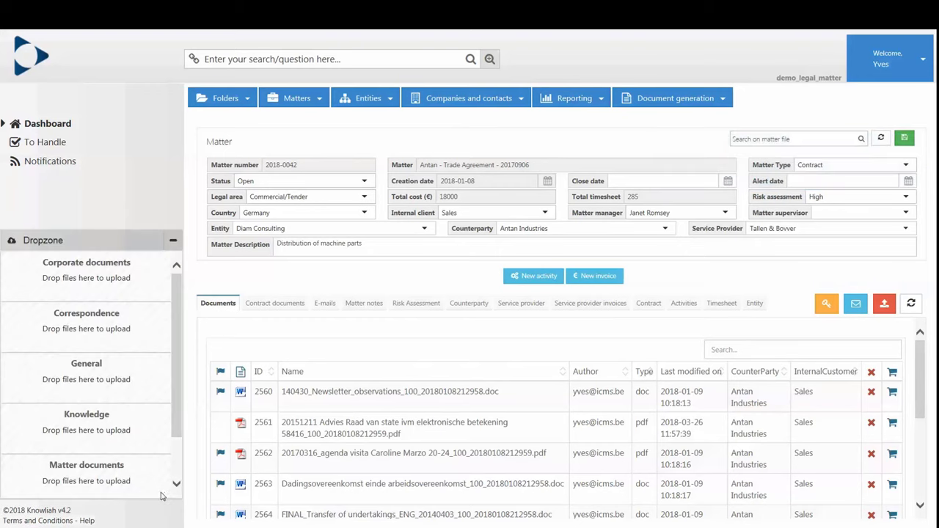
{"action": "left_click", "coordinate": [173, 240]}
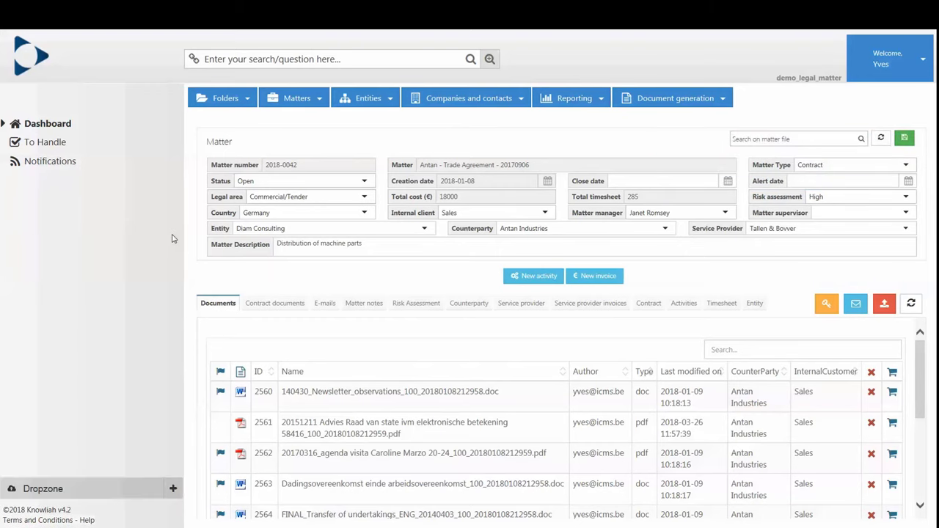
{"action": "left_click", "coordinate": [325, 308]}
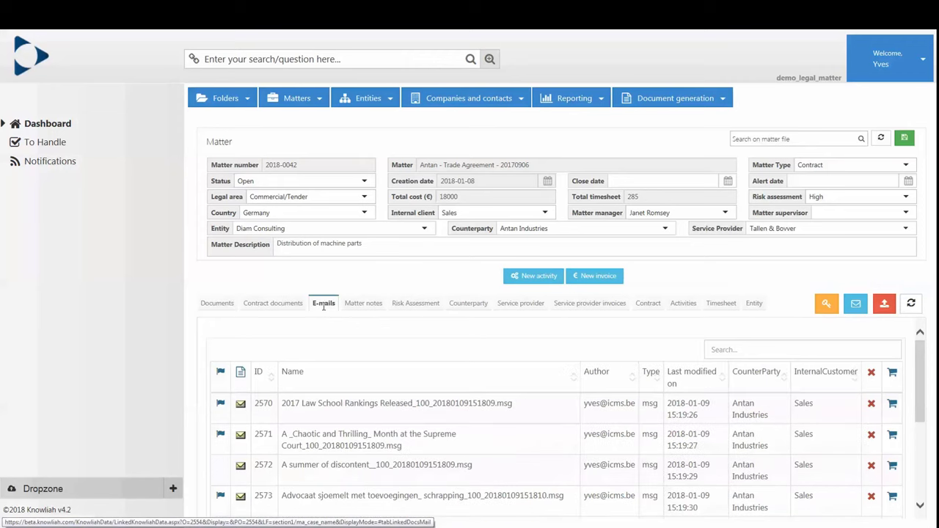
- Search full text for 'antan', returning 48 results led by Antan Industries at 100%
{"action": "left_click", "coordinate": [213, 59]}
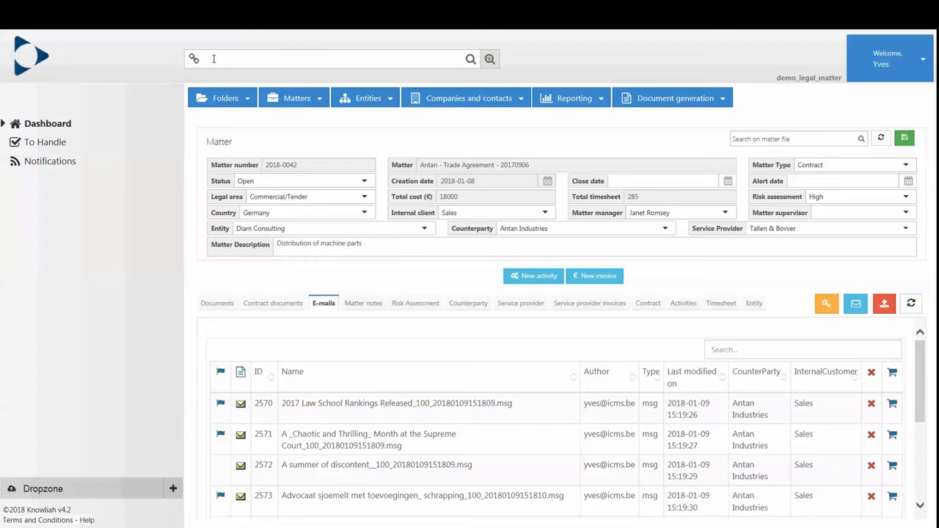
{"action": "type", "text": "anta"}
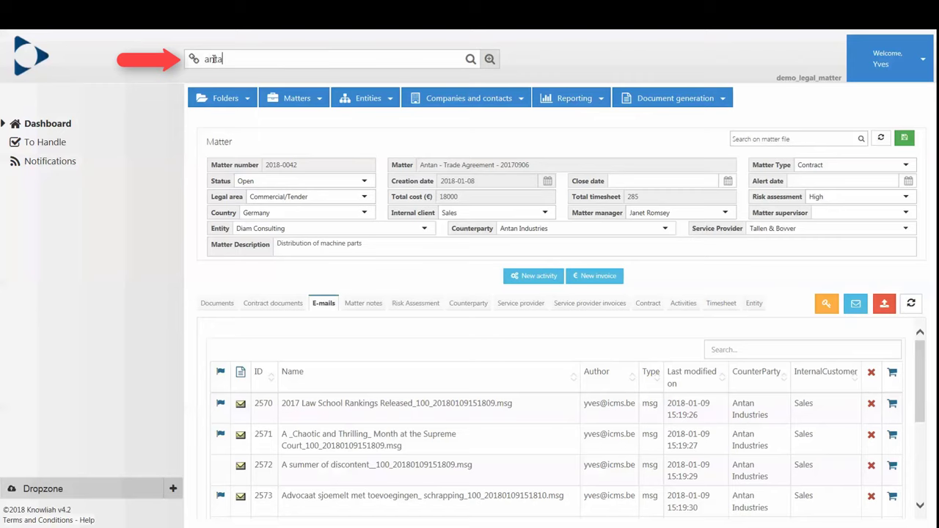
{"action": "type", "text": "n"}
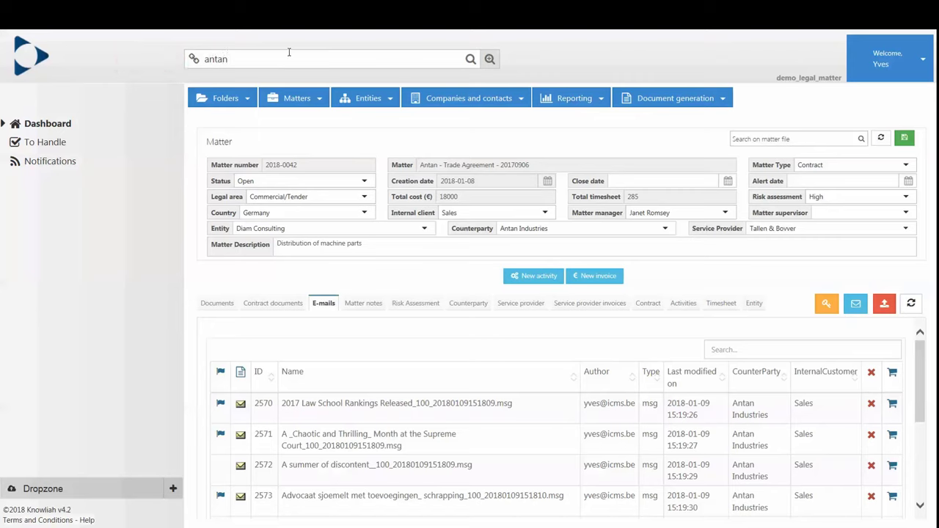
{"action": "left_click", "coordinate": [470, 60]}
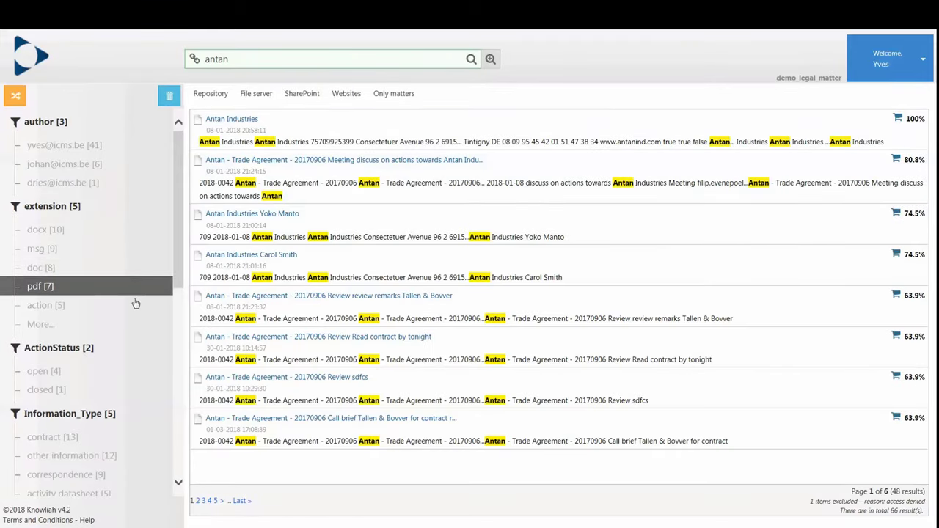
- Filter the antan results to Information_Type contract and pdf extension (5 results), then show the navigation tiles
{"action": "scroll", "coordinate": [133, 350], "scroll_direction": "down", "scroll_amount": 5}
{"action": "scroll", "coordinate": [133, 350], "scroll_direction": "down", "scroll_amount": 4}
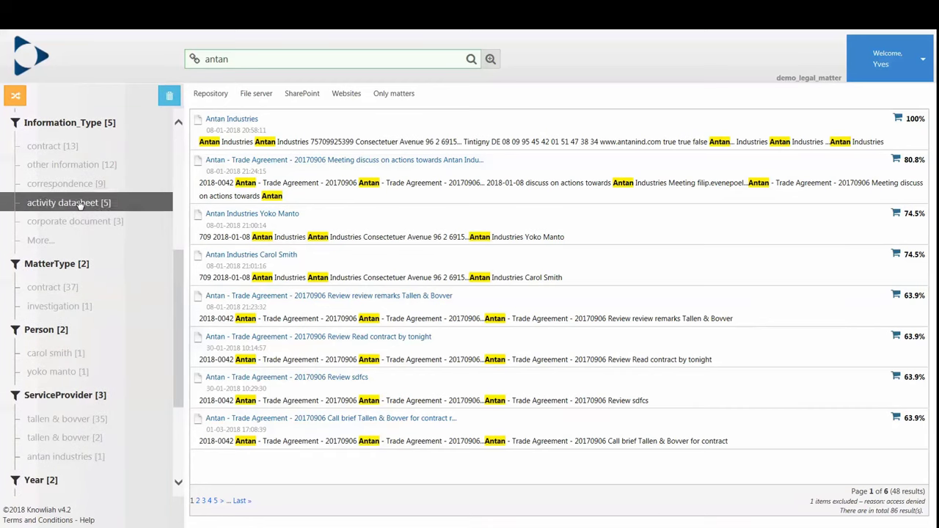
{"action": "left_click", "coordinate": [63, 152]}
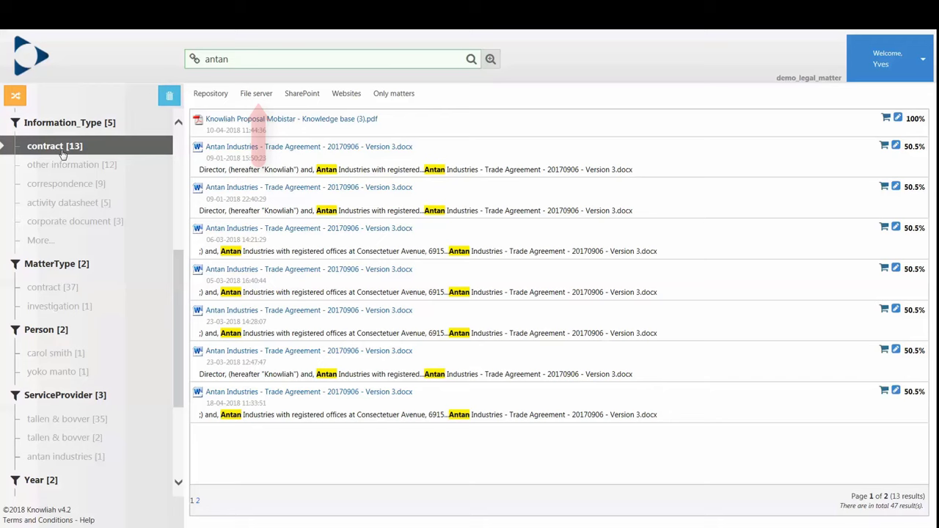
{"action": "scroll", "coordinate": [63, 154], "scroll_direction": "up", "scroll_amount": 6}
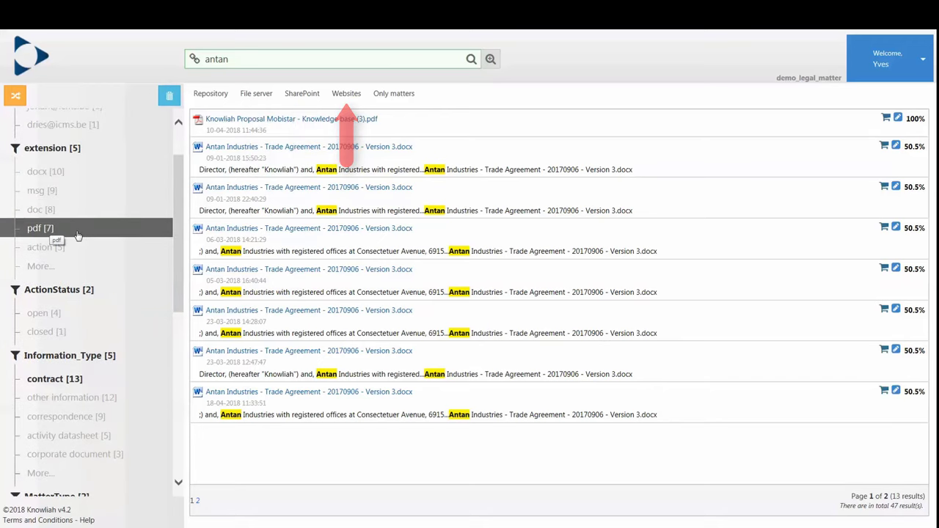
{"action": "left_click", "coordinate": [50, 230]}
{"action": "left_click", "coordinate": [29, 60]}
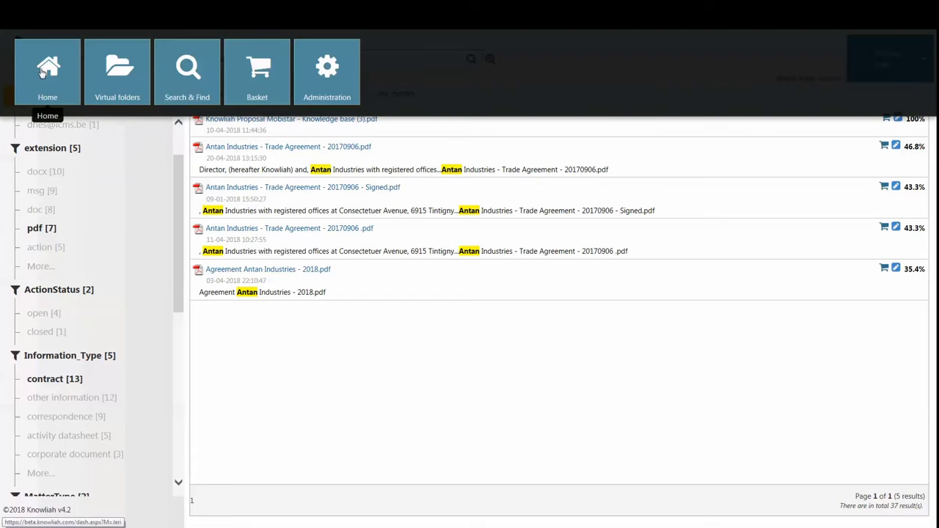
- Return to the home dashboard and peek at the Reporting menu options
{"action": "left_click", "coordinate": [31, 65]}
{"action": "left_click", "coordinate": [602, 99]}
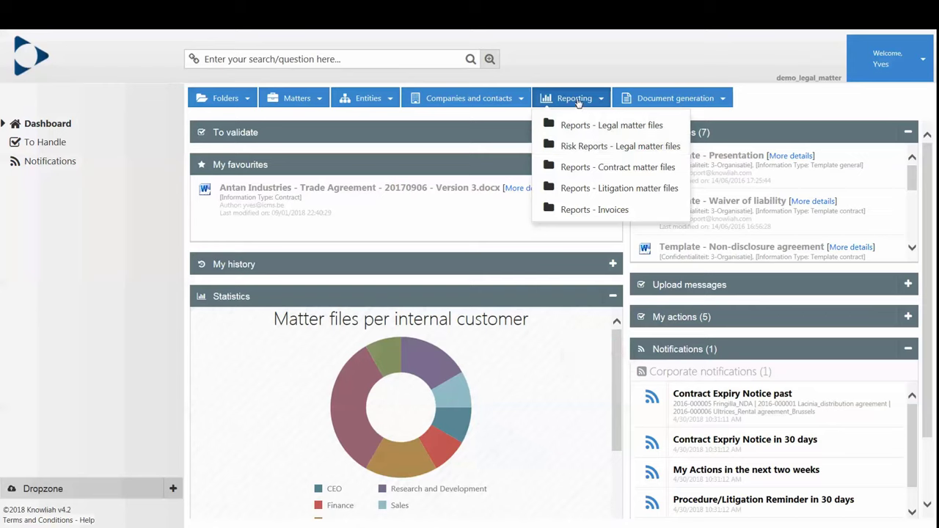
{"action": "left_click", "coordinate": [579, 103]}
{"action": "left_click", "coordinate": [576, 104]}
{"action": "left_click", "coordinate": [461, 151]}
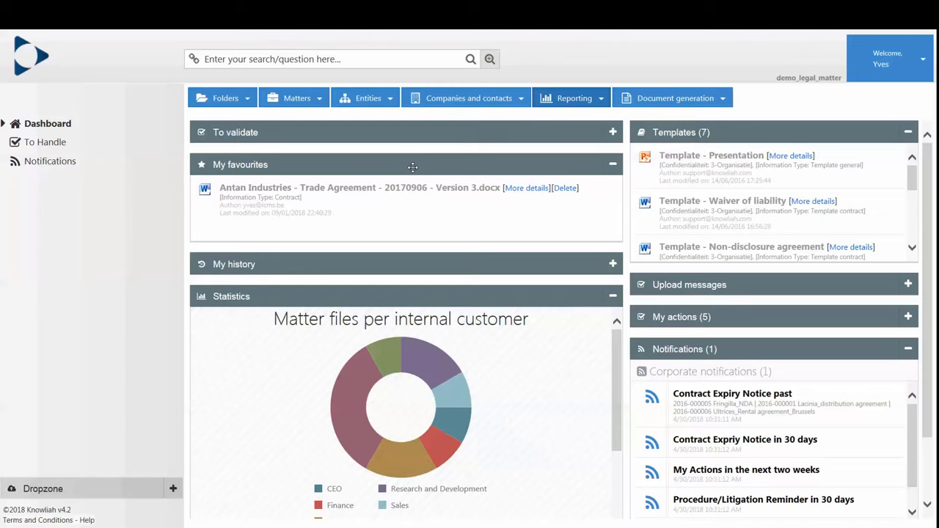
- Browse the Folders menu views down to My personal views
{"action": "left_click", "coordinate": [239, 102]}
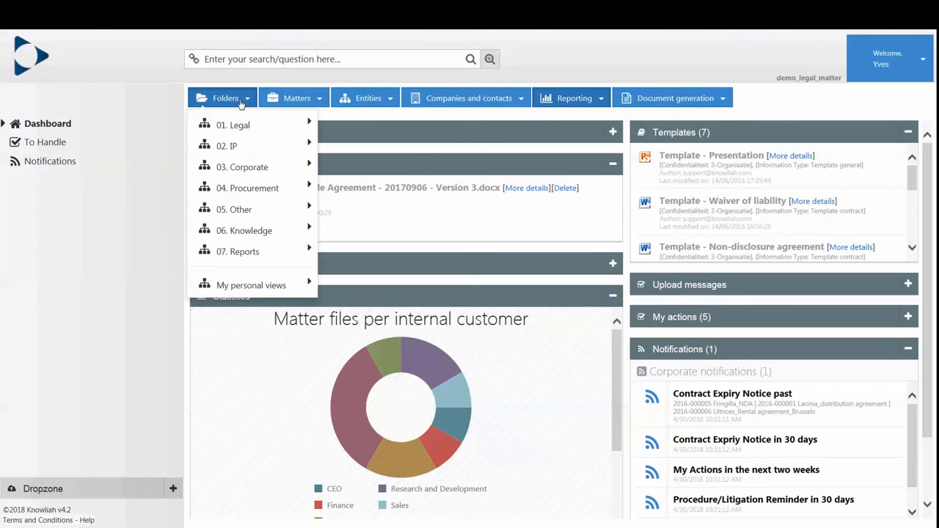
{"action": "mouse_move", "coordinate": [236, 148]}
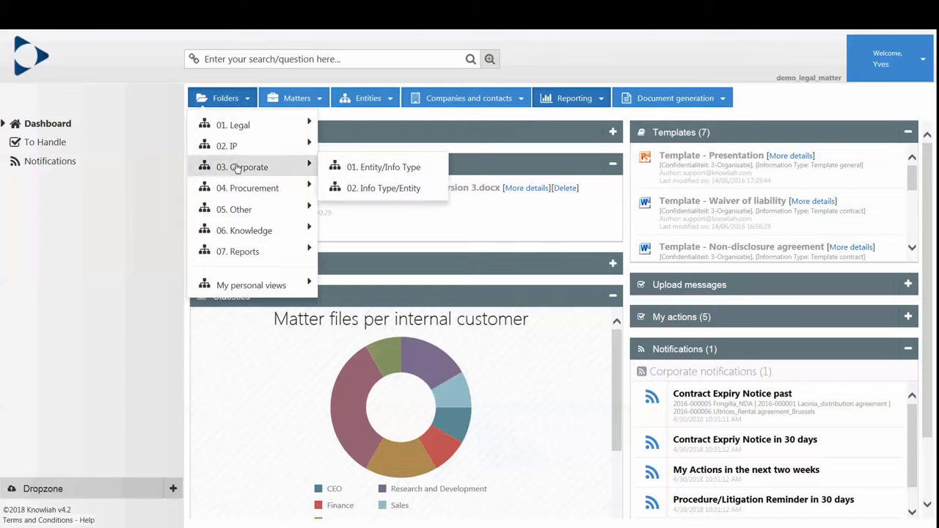
{"action": "mouse_move", "coordinate": [237, 214]}
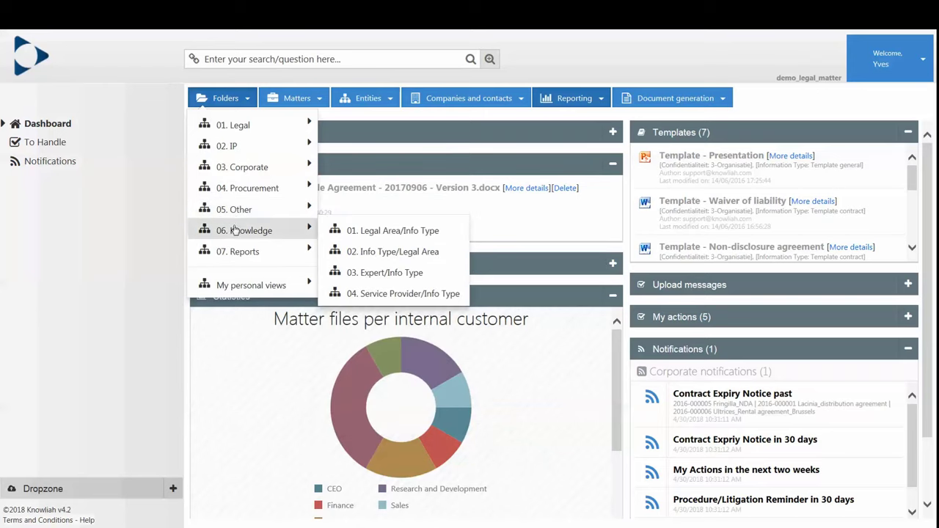